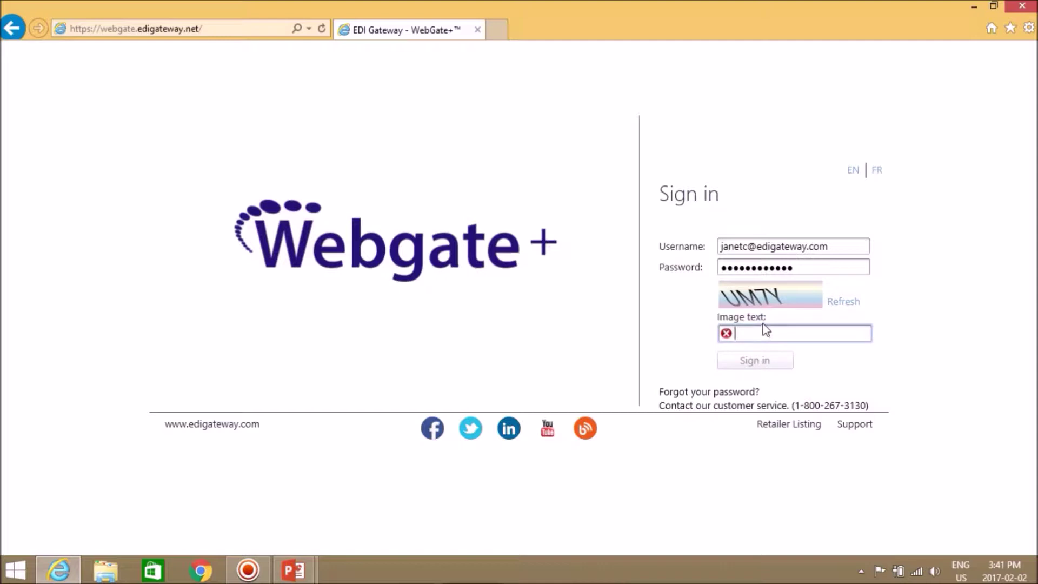
Step: Enter the image verification text to sign in, and open the list of received documents
type("UMTY")
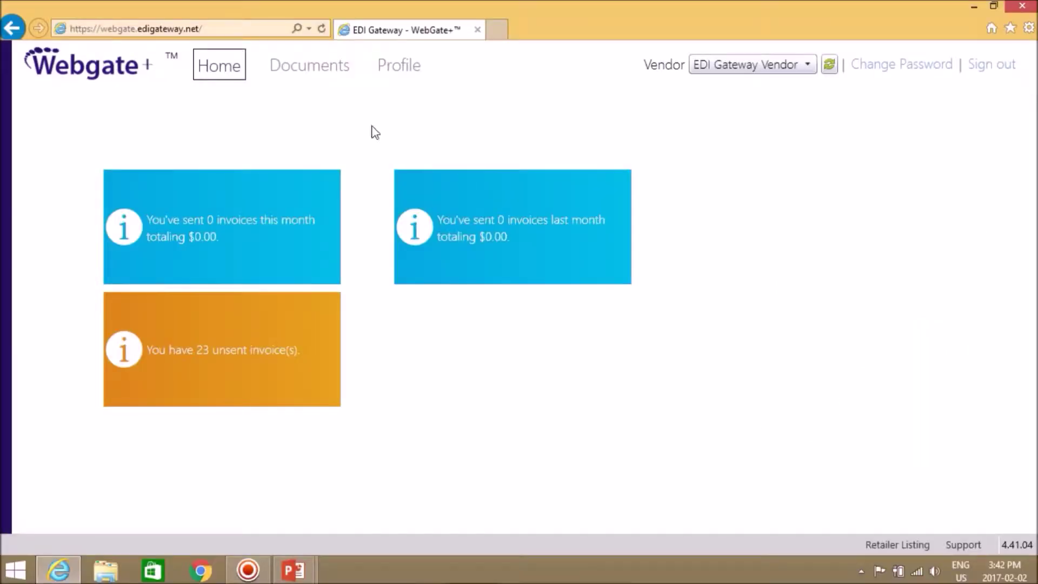
left_click(317, 80)
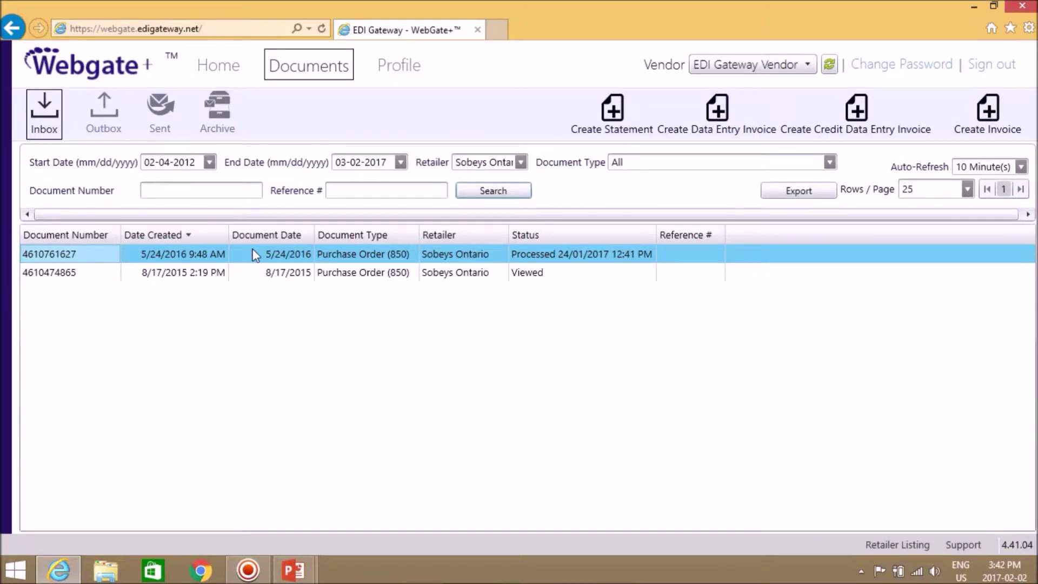
Step: Create an invoice from the most recent Sobeys Ontario purchase order and set the invoice number to 0009
right_click(255, 254)
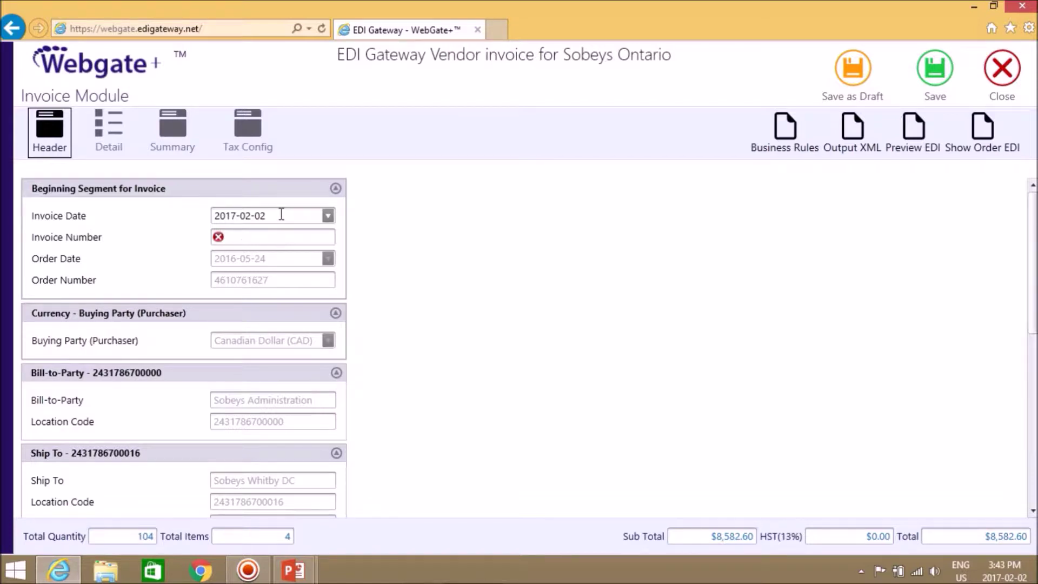
left_click(276, 237)
type("0009")
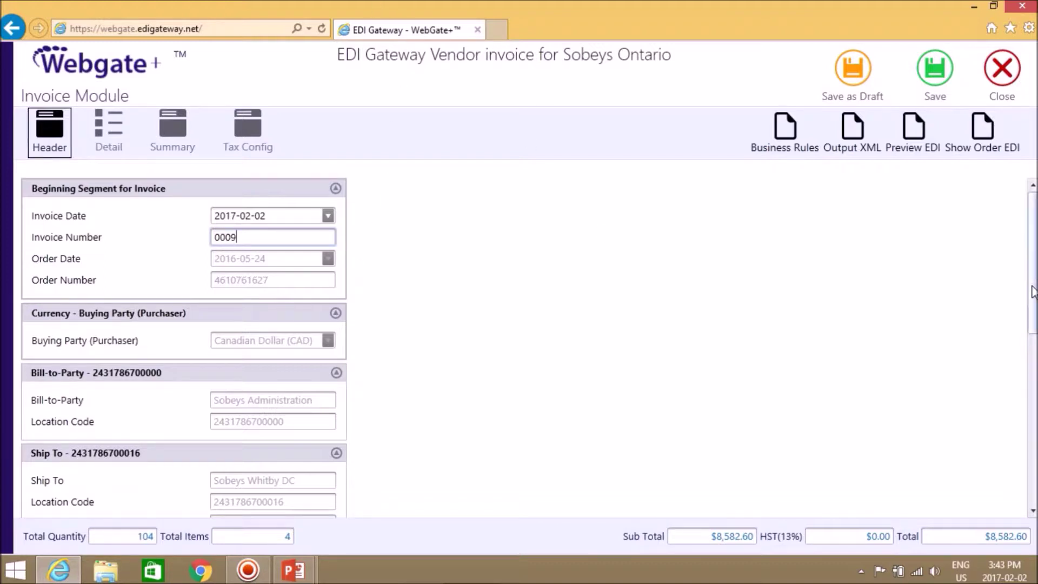
Step: Check the invoice header down to the terms of sale, and open the DemoCode1 item's invoiced quantity for editing
left_click_drag(1033, 291, 1030, 462)
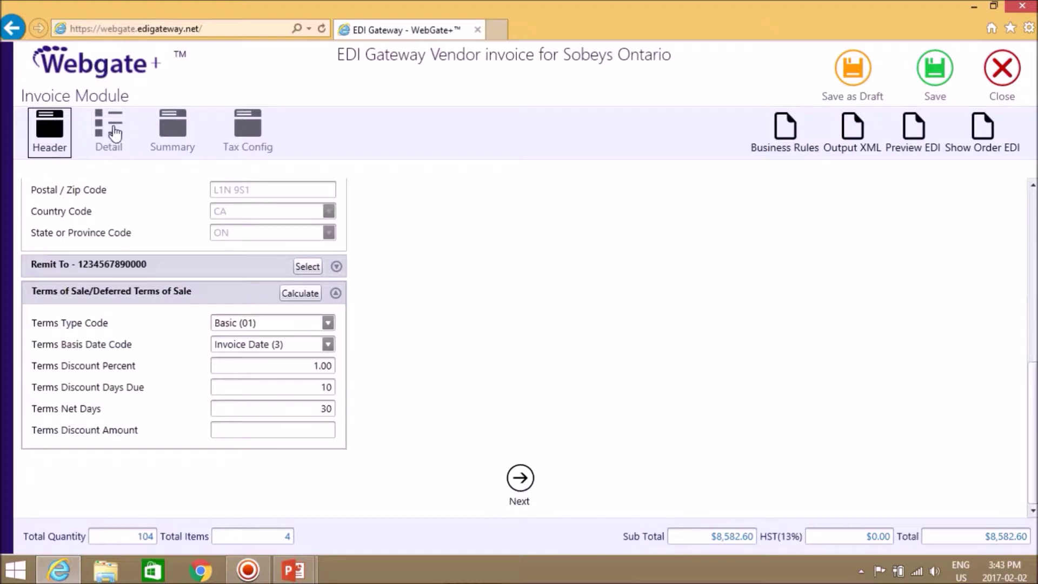
left_click(115, 133)
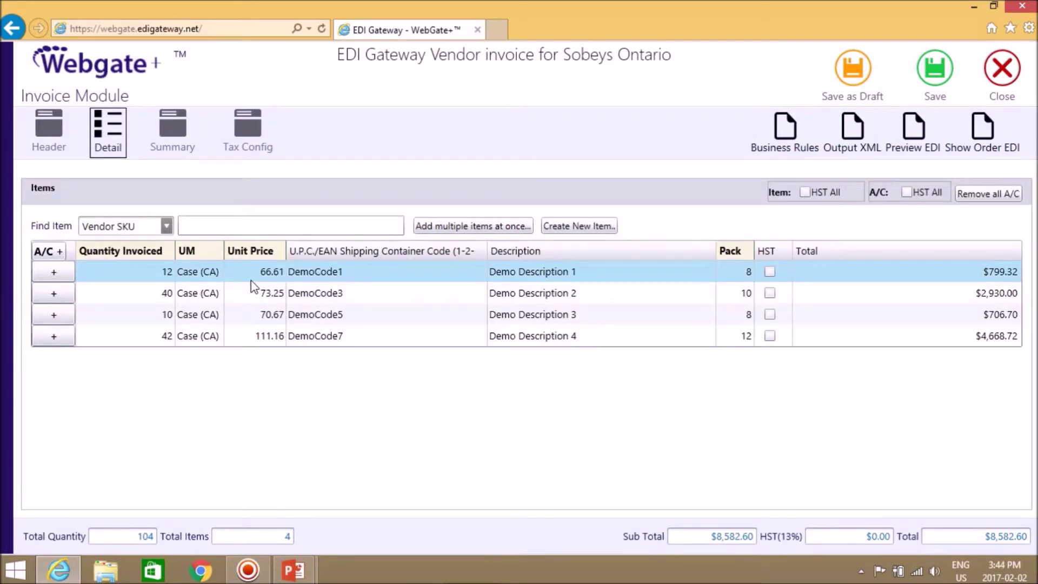
left_click(154, 276)
left_click(153, 272)
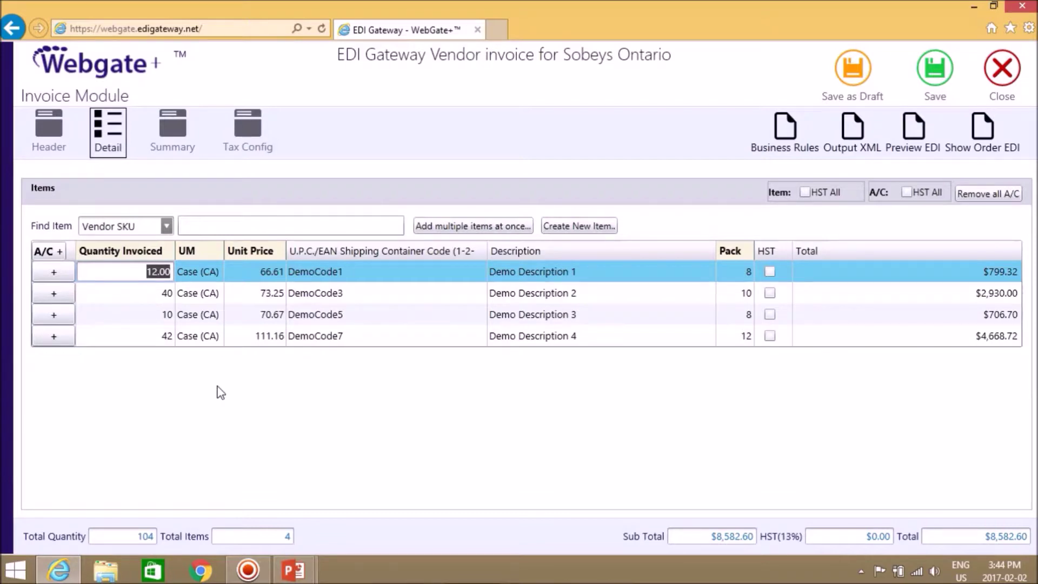
Step: Set the invoice's custom tax percentages to 0% HST and 5% GST
left_click(255, 142)
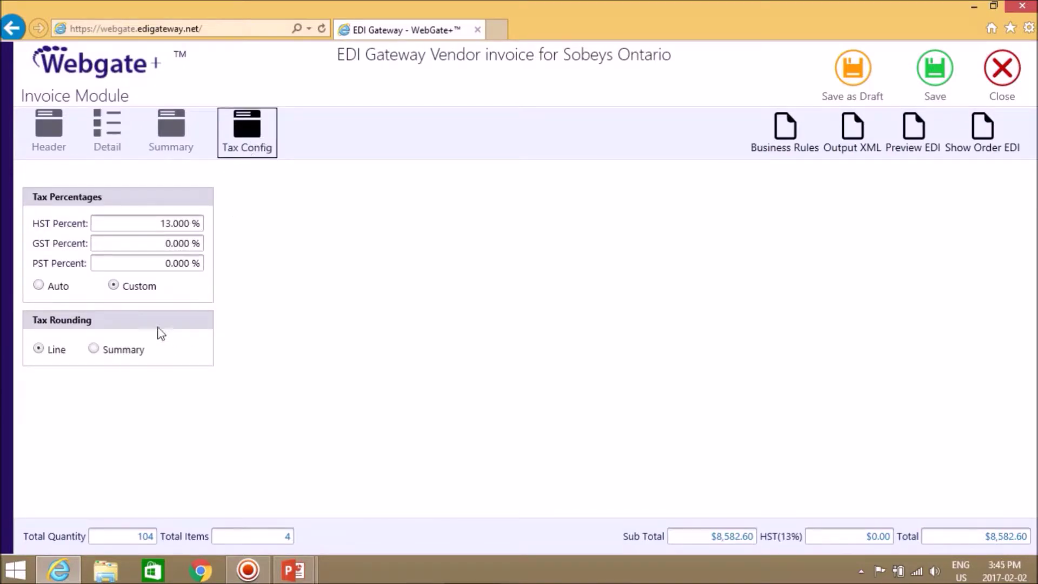
left_click(151, 223)
type("0")
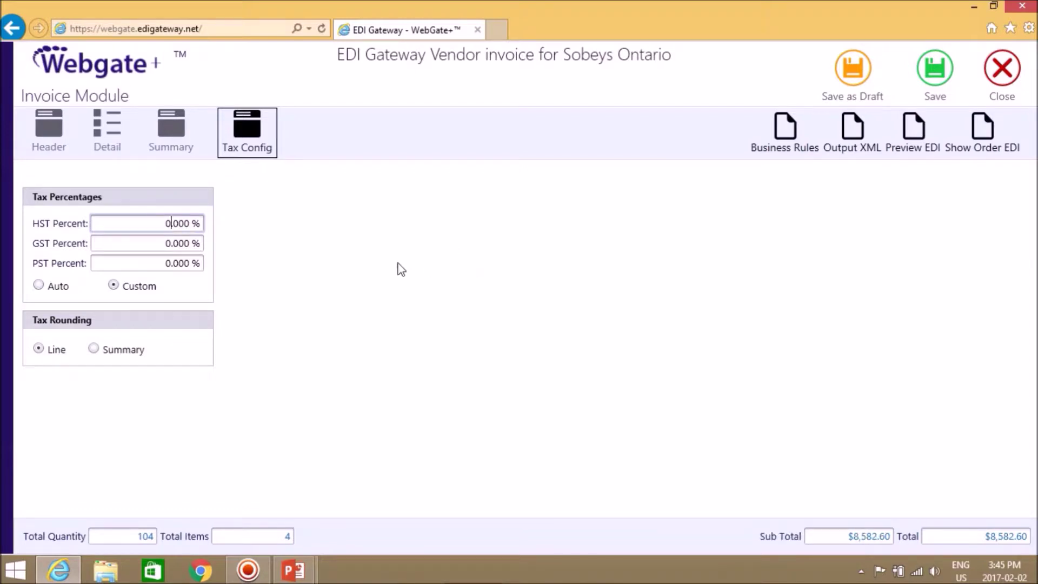
left_click(138, 246)
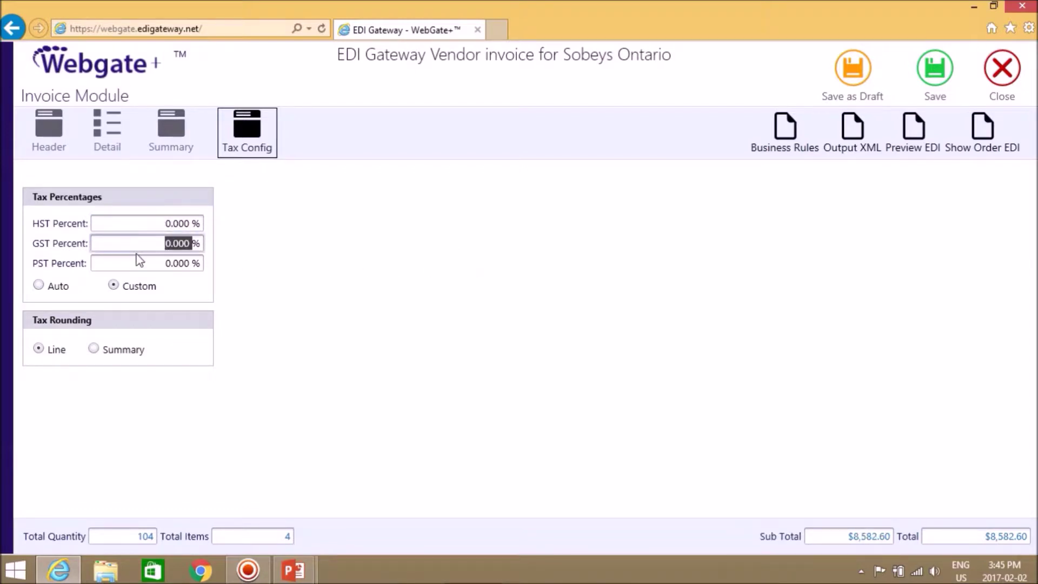
type("5")
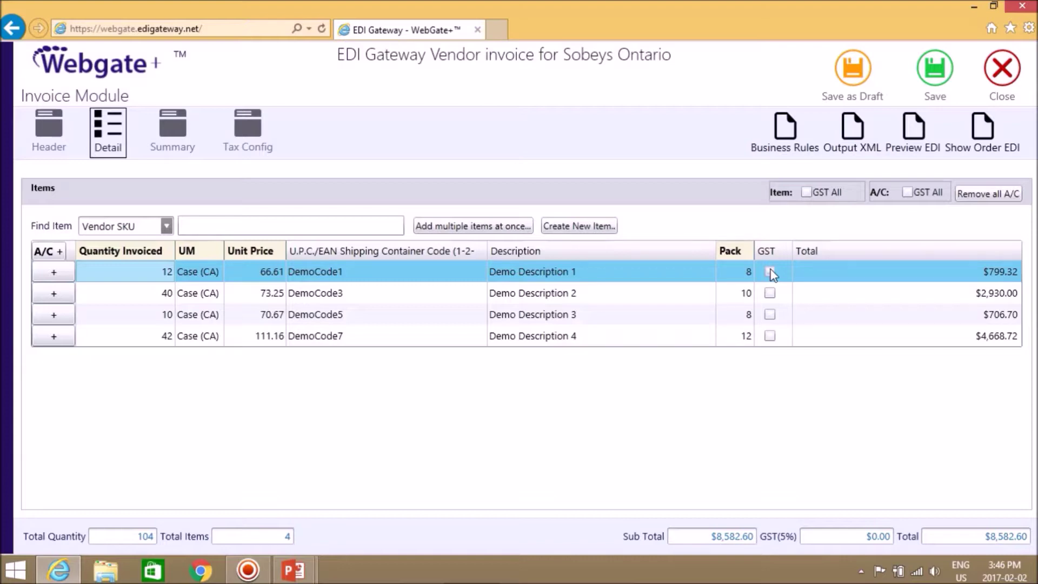
Step: Apply GST to the DemoCode1 item and to all the other invoice items
left_click(770, 273)
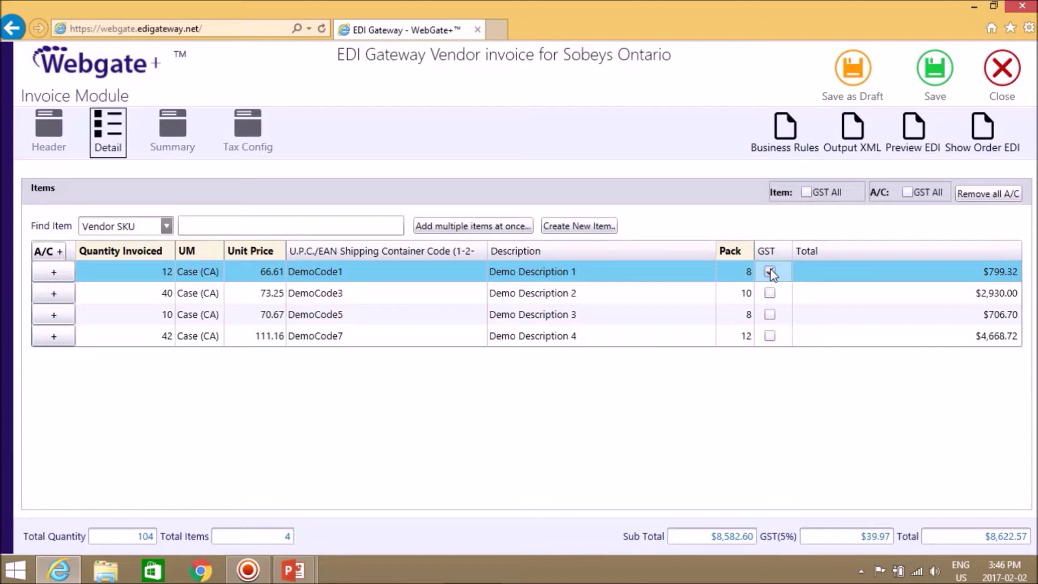
left_click(837, 194)
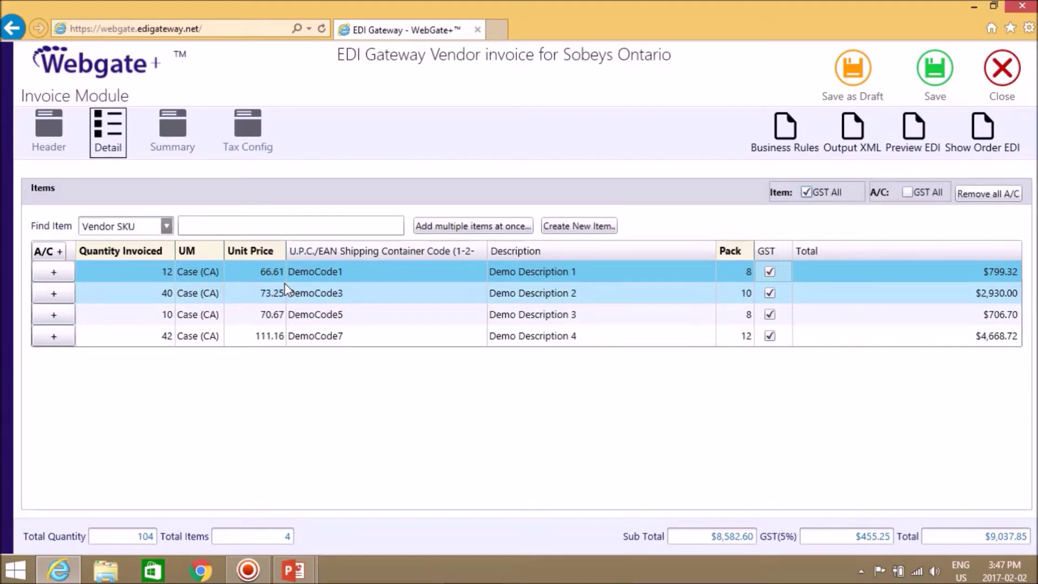
Step: Show the allowances of item DemoCode1 and the edit and remove options for its distributor discount
left_click(54, 272)
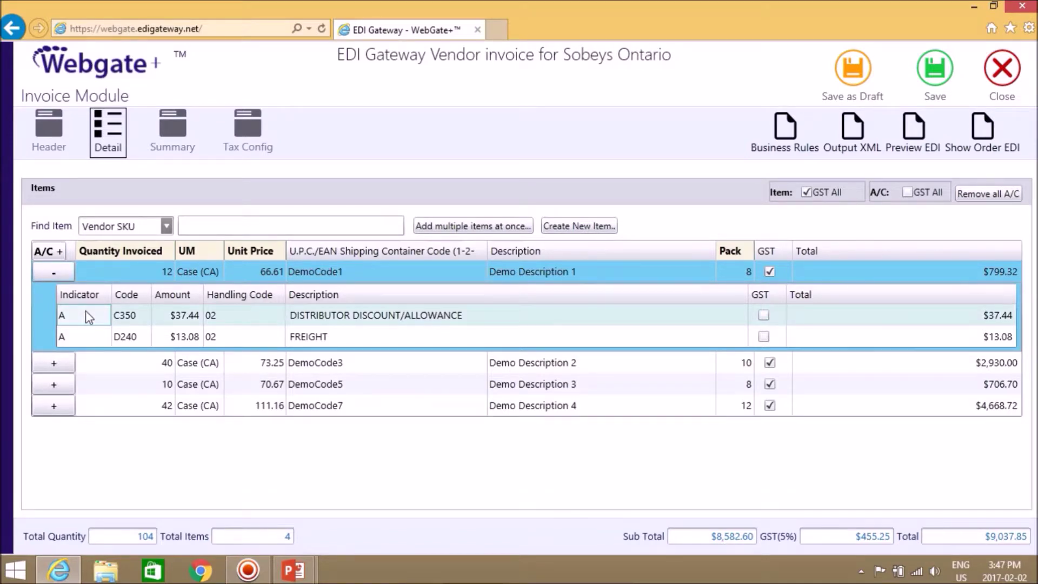
right_click(86, 312)
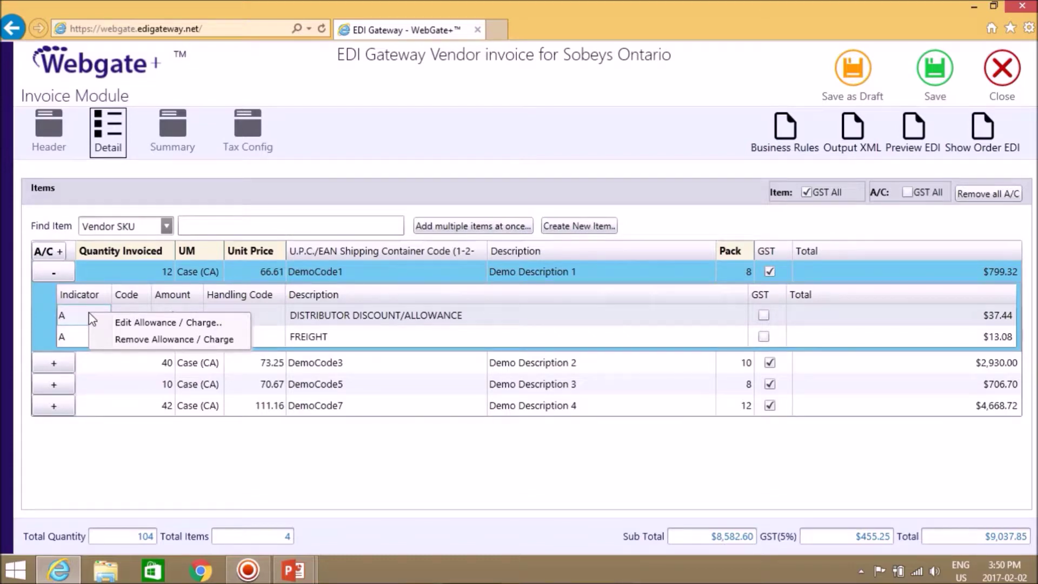
left_click(1002, 194)
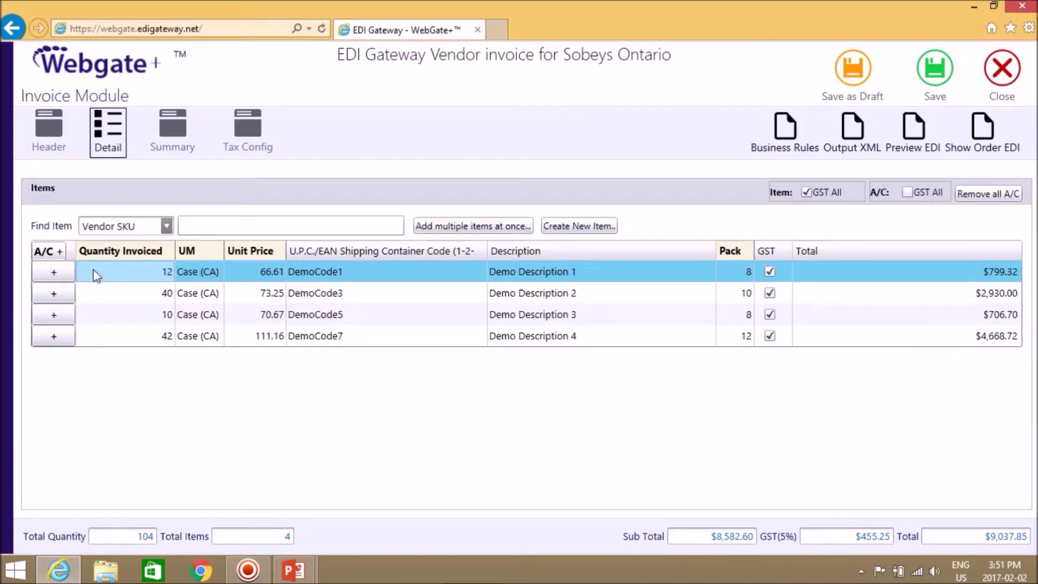
Step: Add an off-invoice Advertising Allowance (A260) of 10.00 to item DemoCode1
right_click(96, 276)
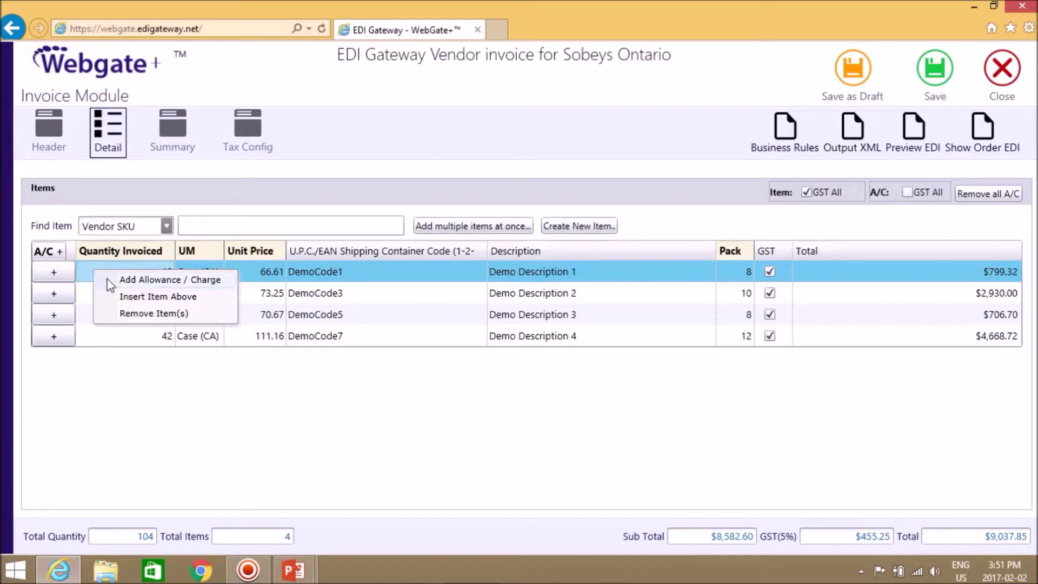
left_click(126, 280)
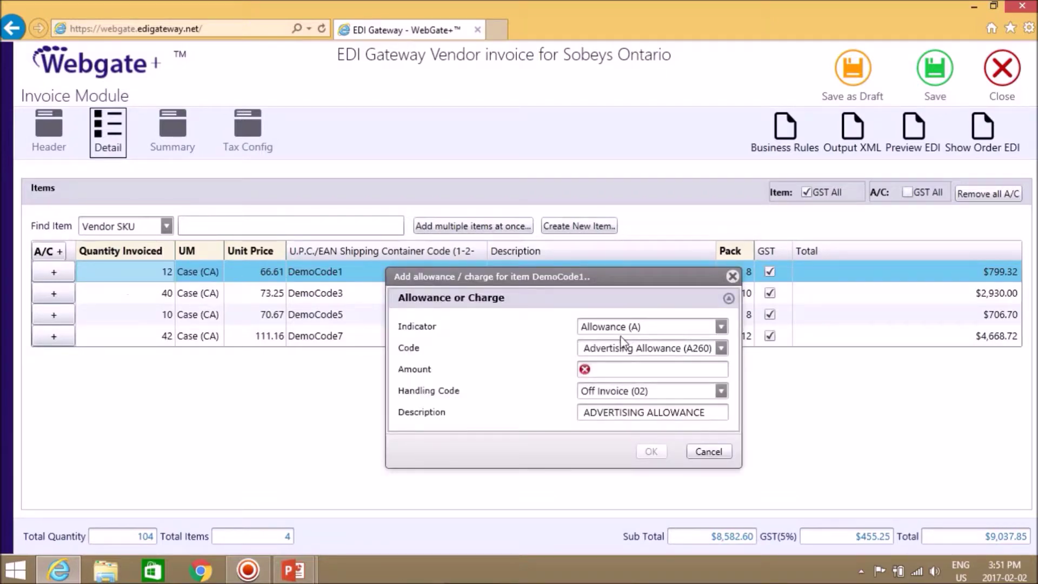
left_click(721, 327)
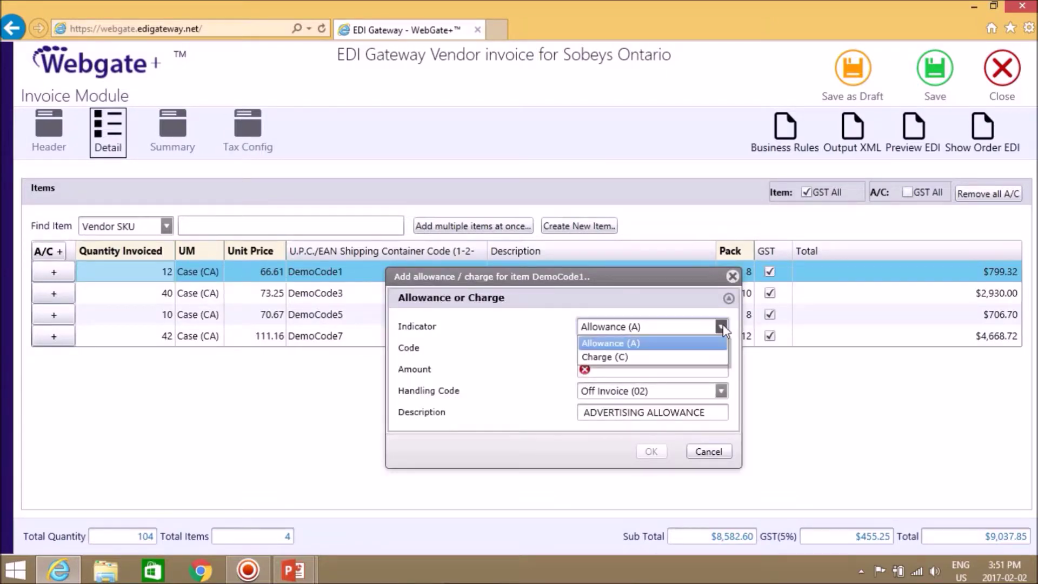
left_click(643, 343)
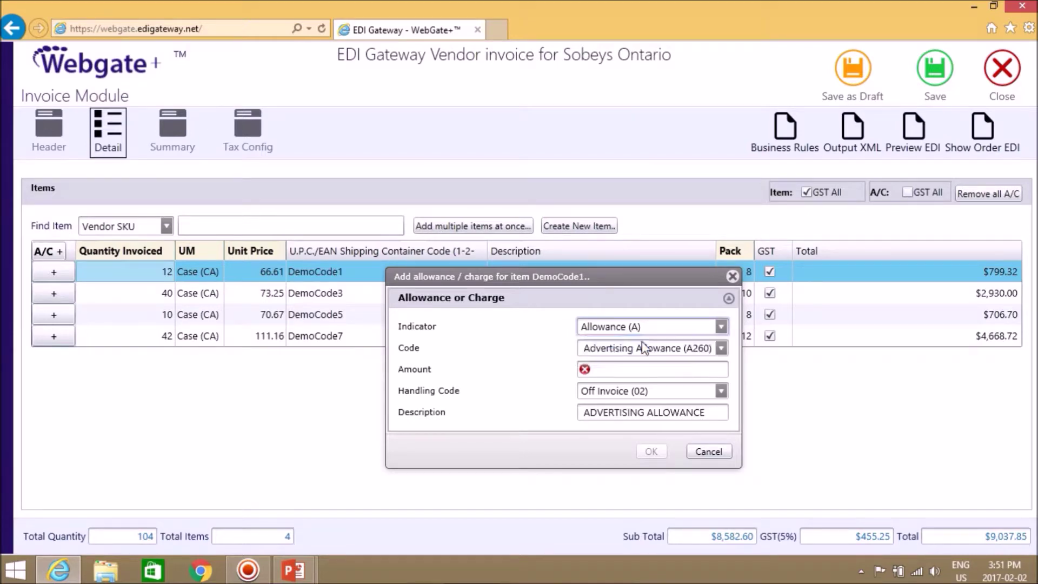
left_click(722, 348)
left_click(696, 406)
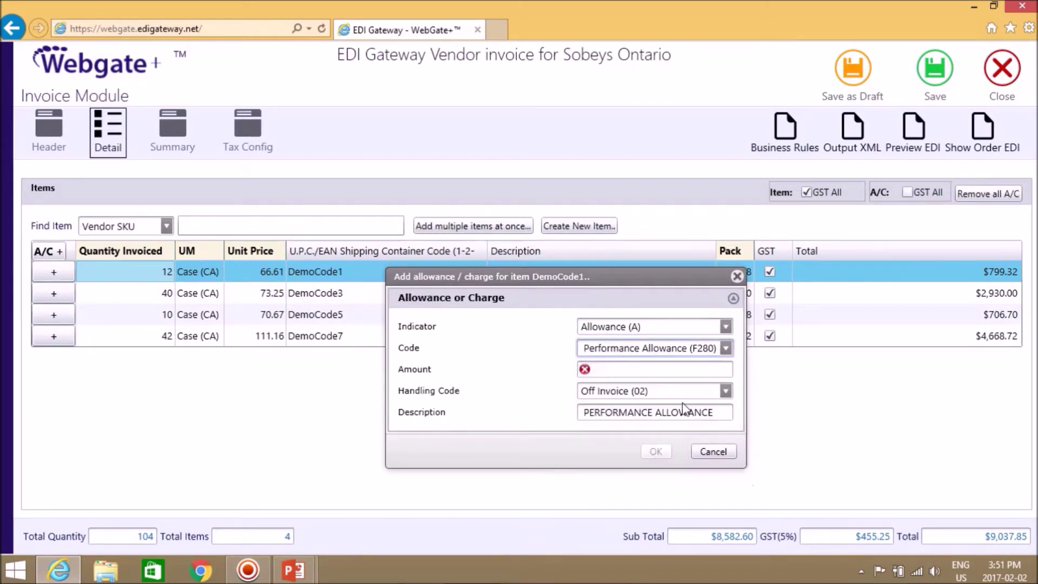
left_click(649, 374)
type("1")
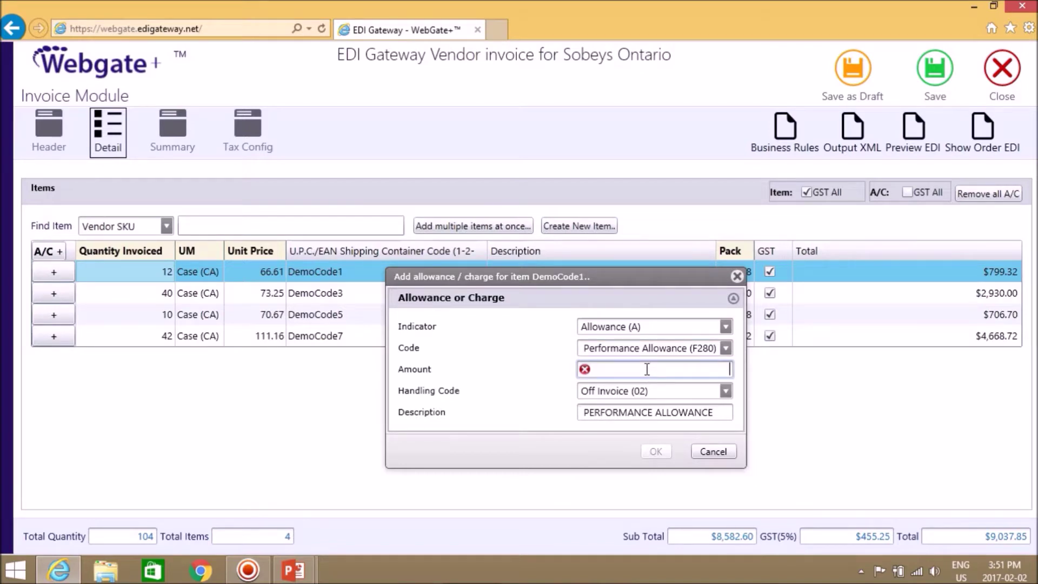
type("0")
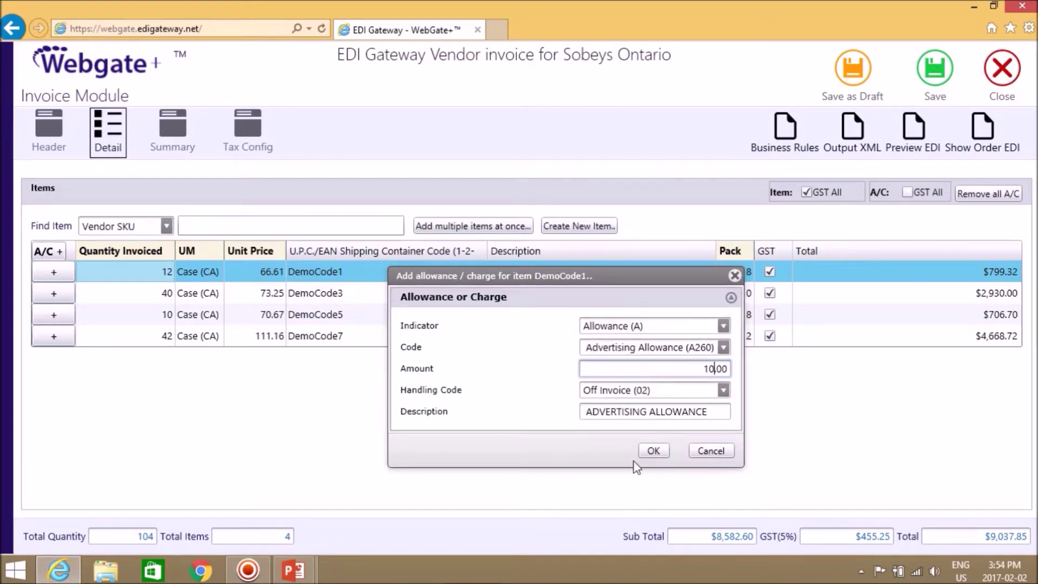
left_click(654, 449)
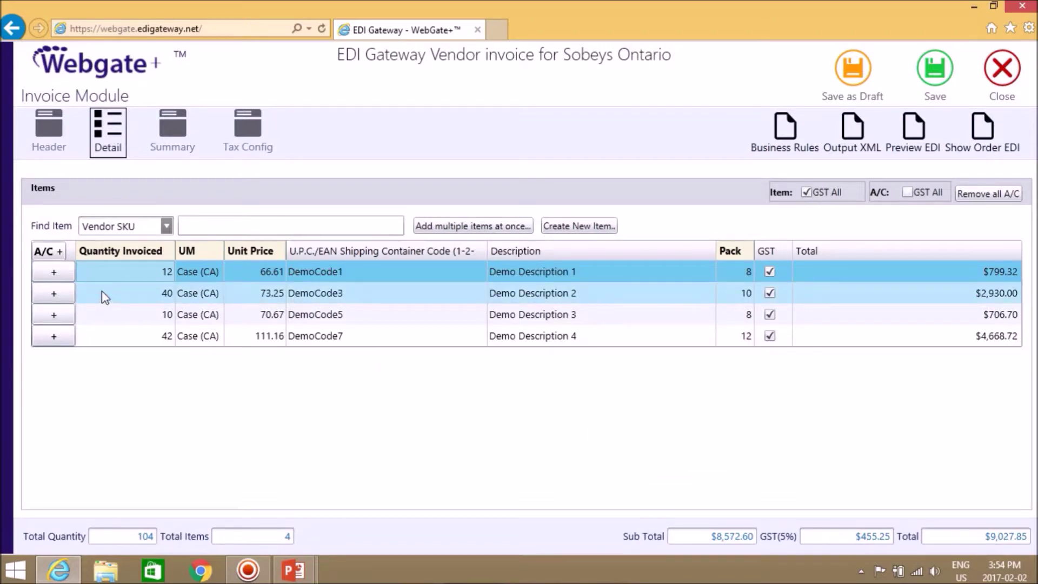
Step: Add an off-invoice Allowance Non-performance (A400) of 10.00 to the invoice summary
left_click(168, 135)
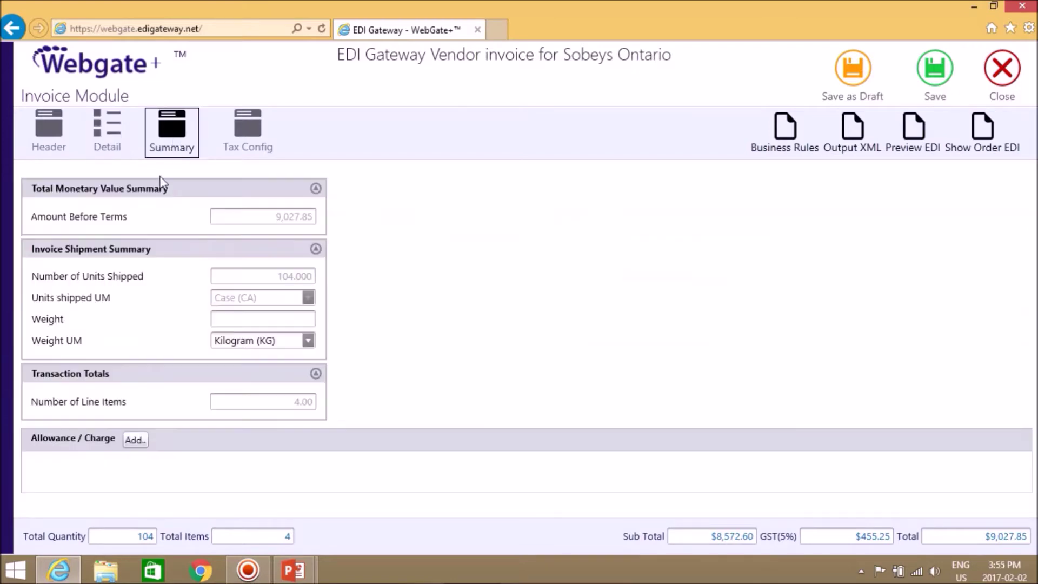
left_click(135, 440)
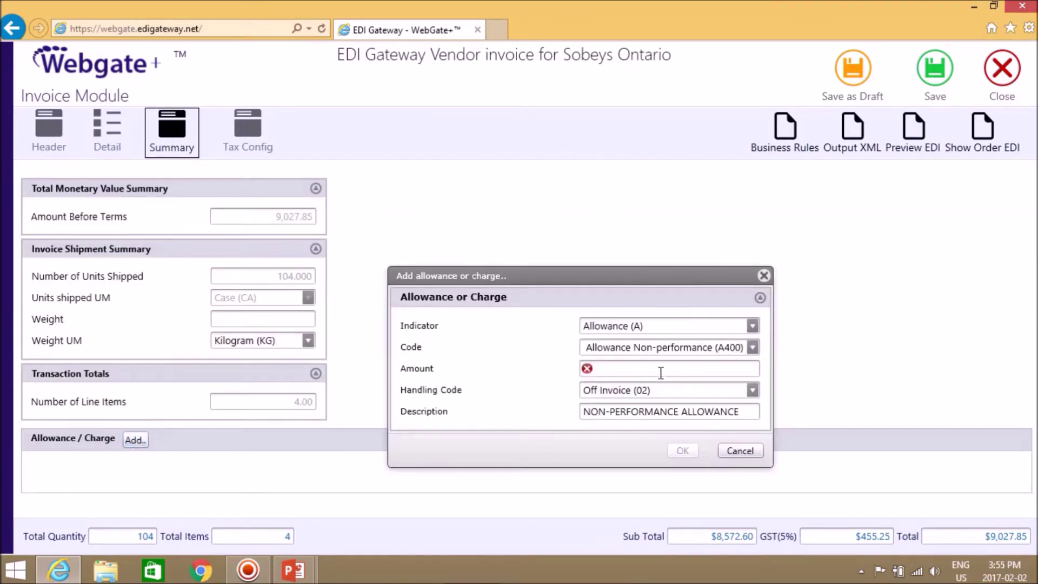
left_click(642, 369)
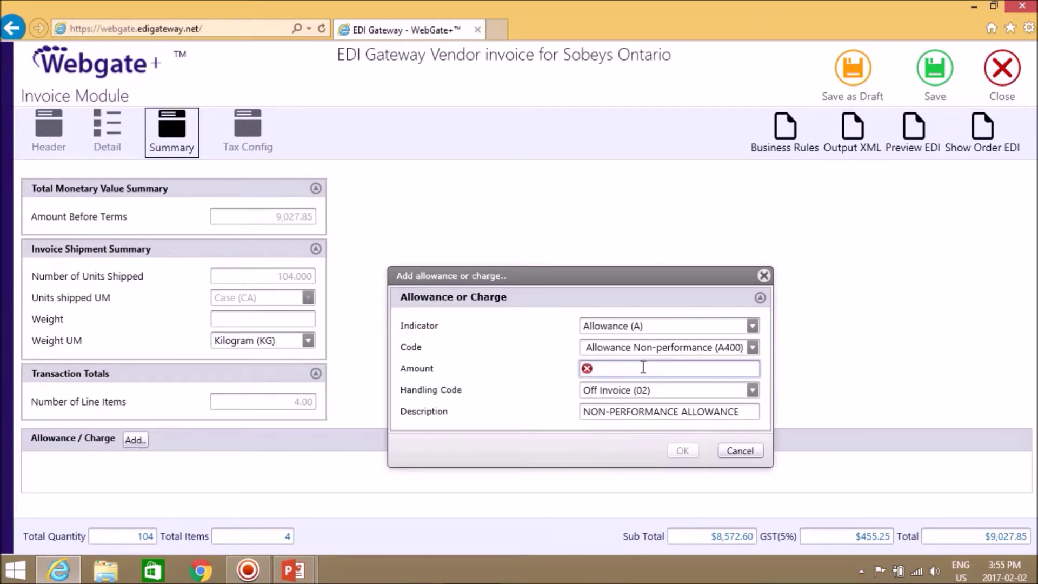
type("10")
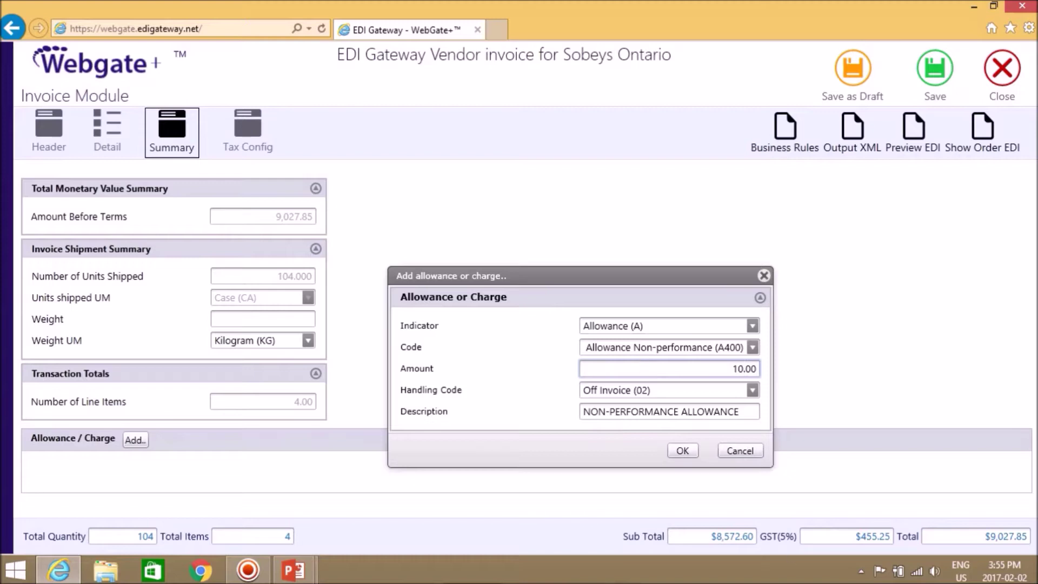
left_click(680, 450)
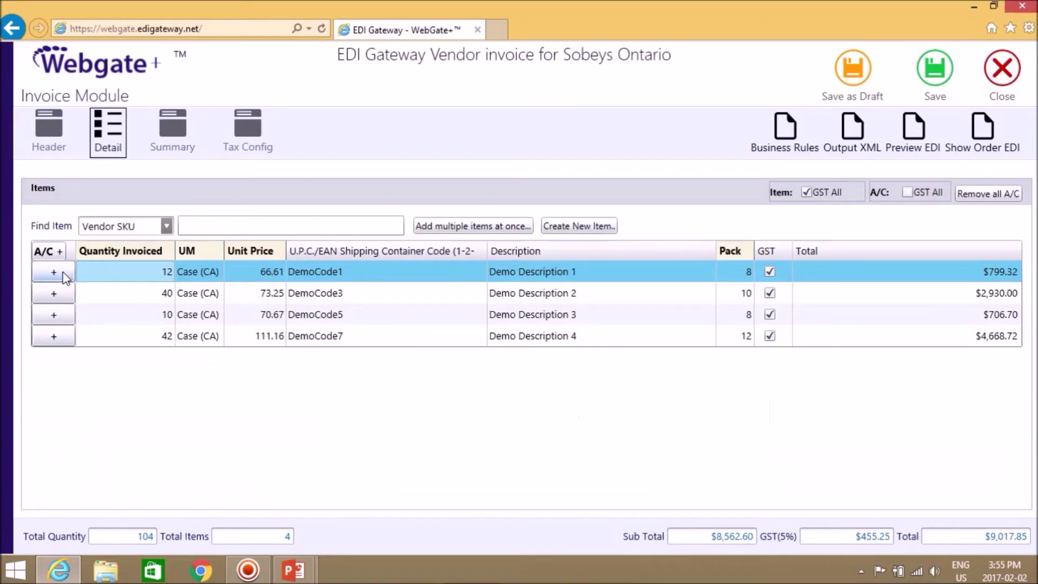
Step: Apply GST to DemoCode1's distributor discount and to all item allowances and charges
left_click(55, 273)
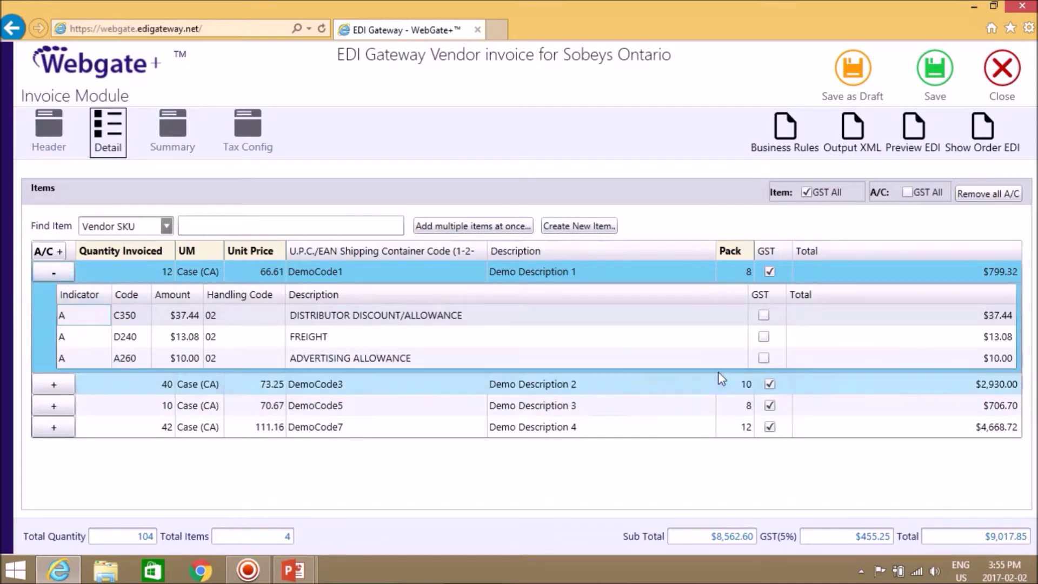
left_click(763, 315)
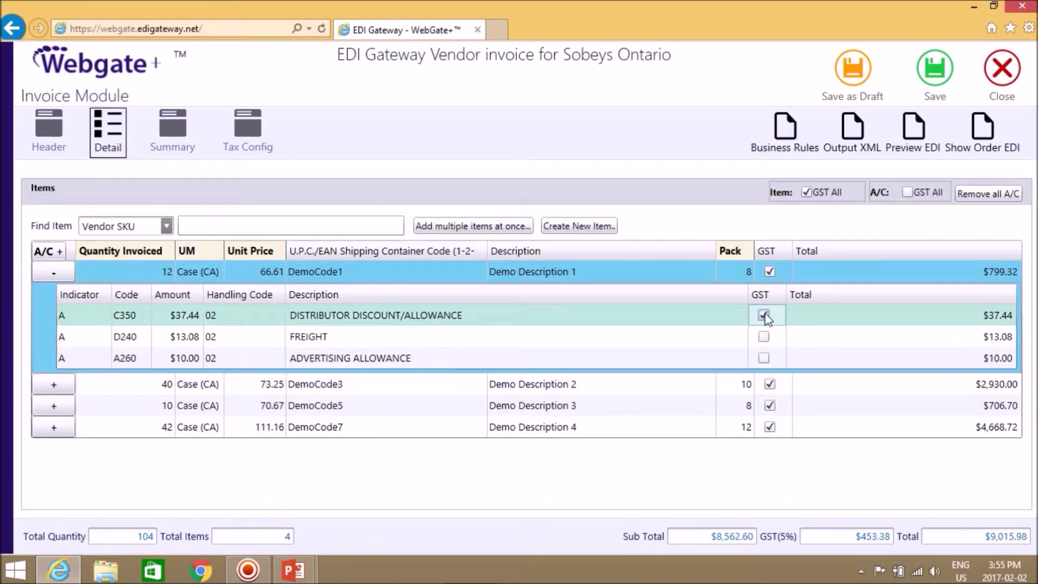
left_click(908, 193)
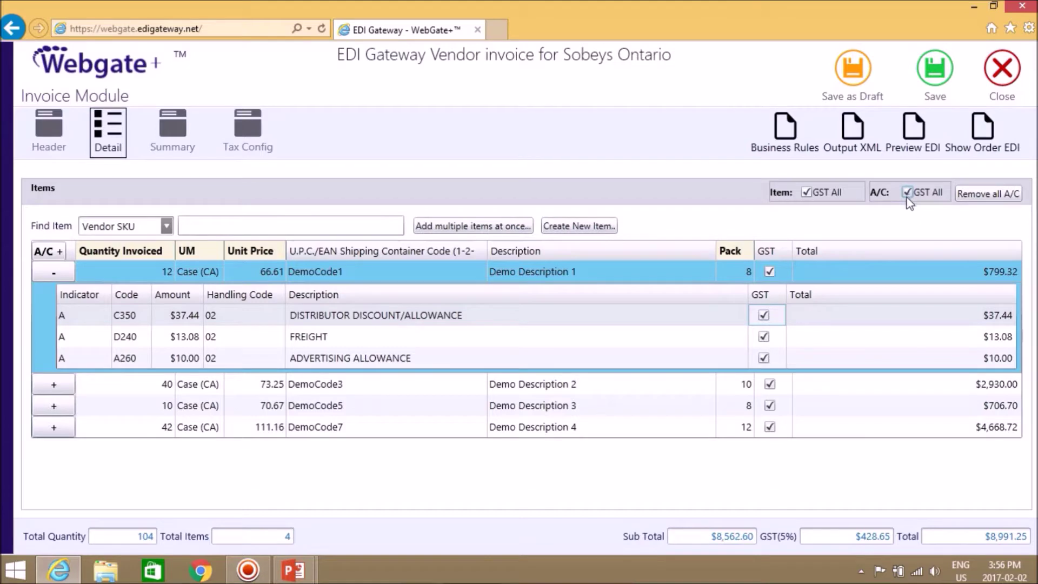
Step: Calculate the terms discount amount in the invoice header's terms of sale and save the invoice
left_click(46, 133)
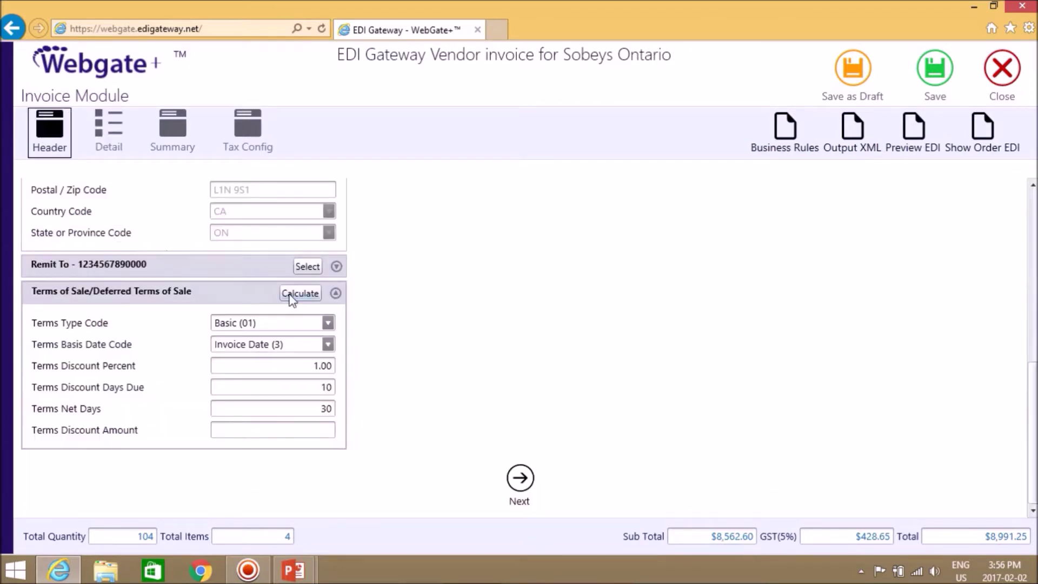
left_click(292, 296)
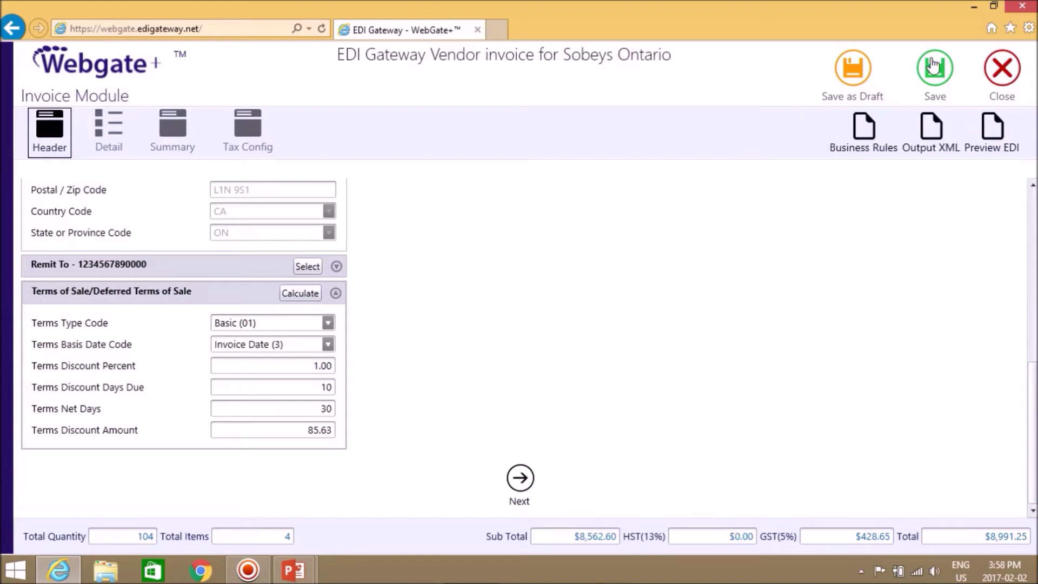
left_click(941, 65)
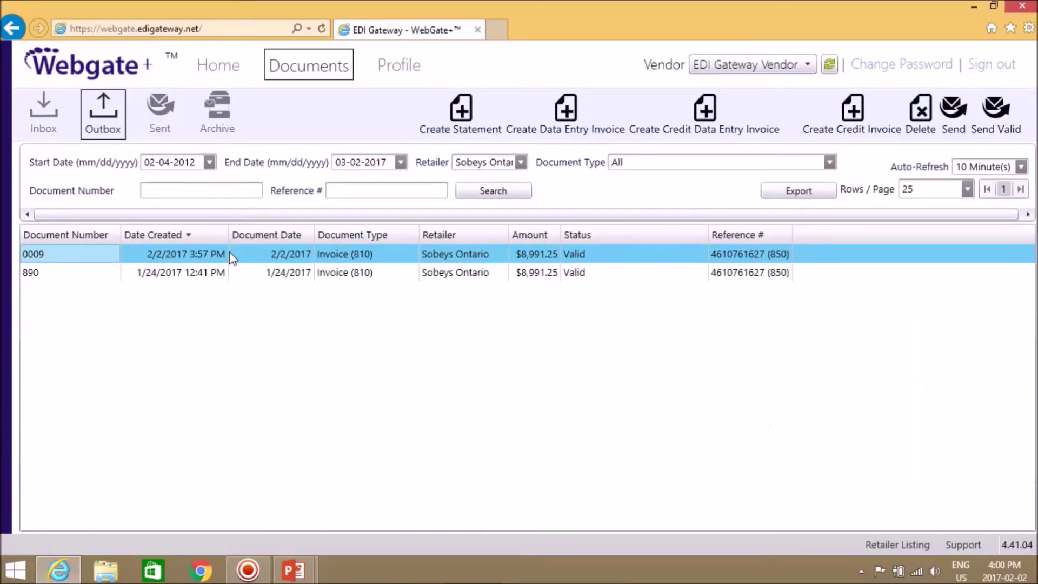
Step: Send invoice 0009 to Sobeys Ontario from the outbox
right_click(229, 252)
left_click(266, 316)
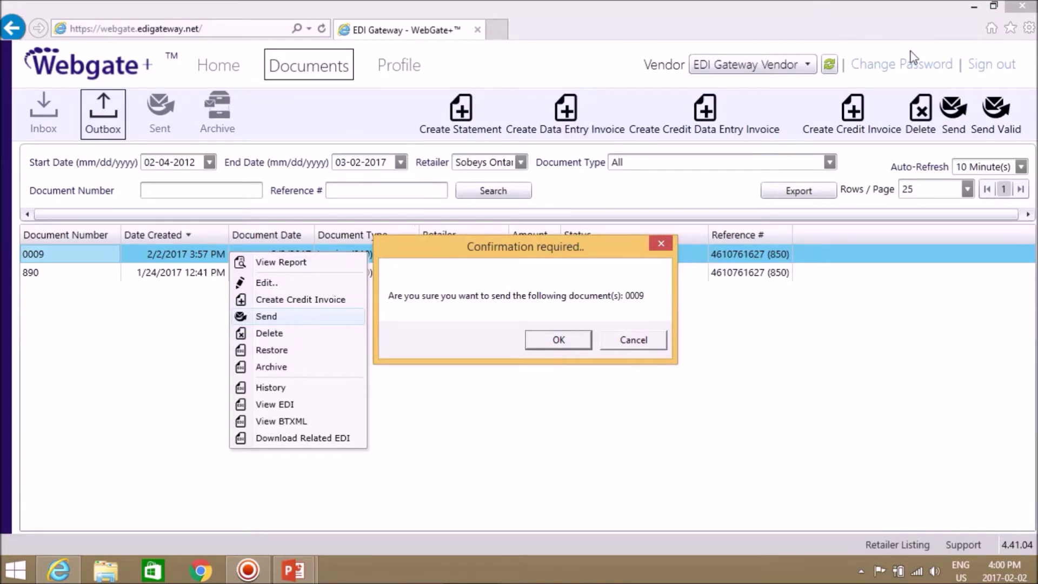
left_click(558, 341)
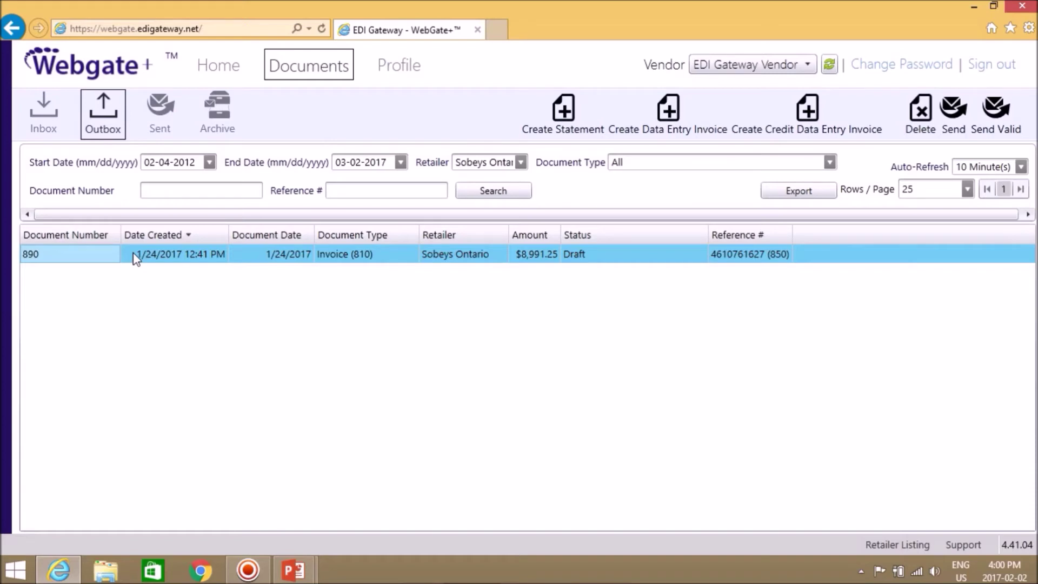
Step: Reopen draft invoice 890 to save and send it, and display the sent documents
right_click(135, 258)
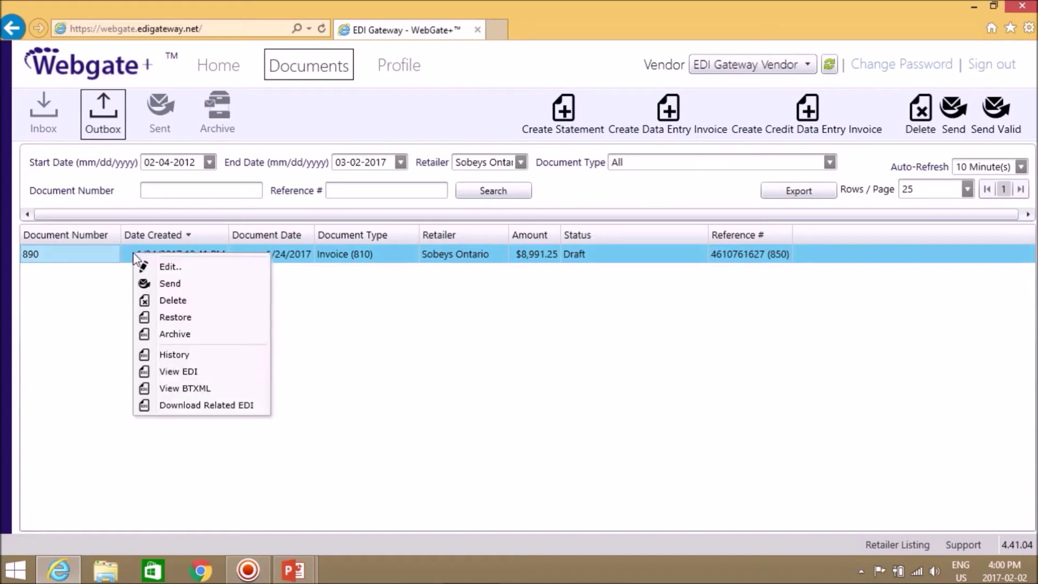
left_click(172, 267)
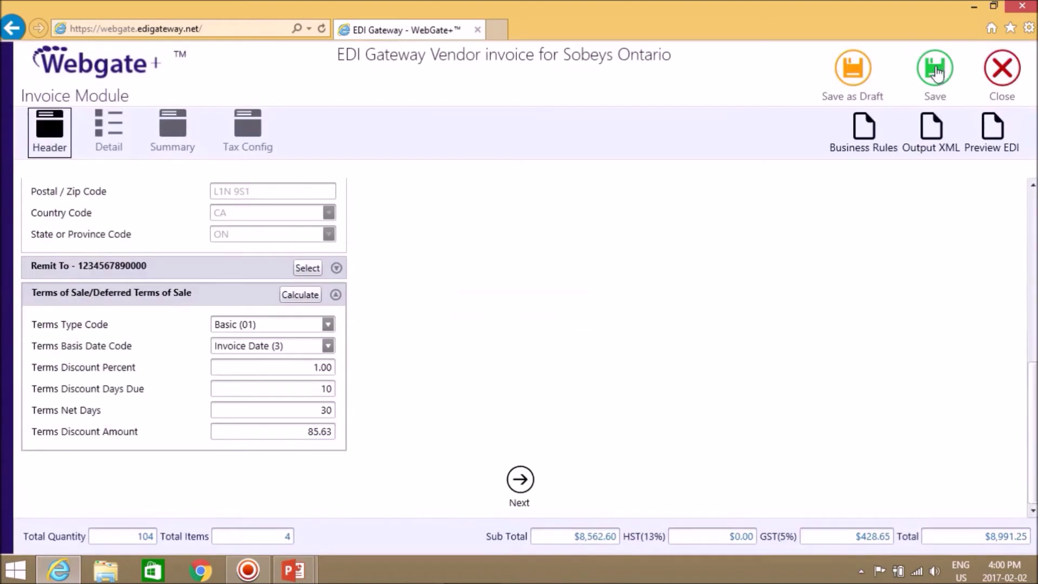
left_click(936, 69)
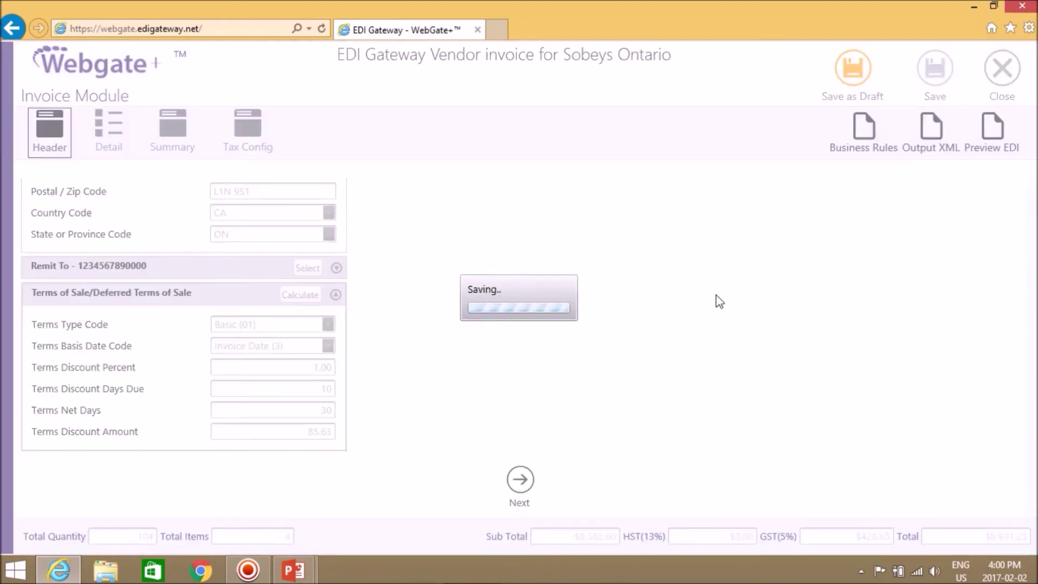
left_click(538, 349)
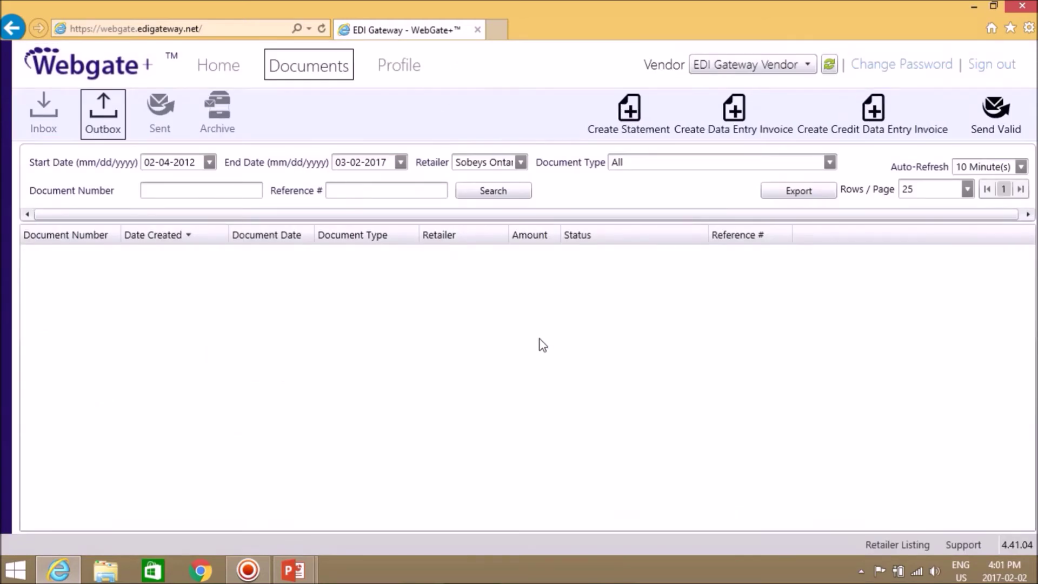
left_click(158, 128)
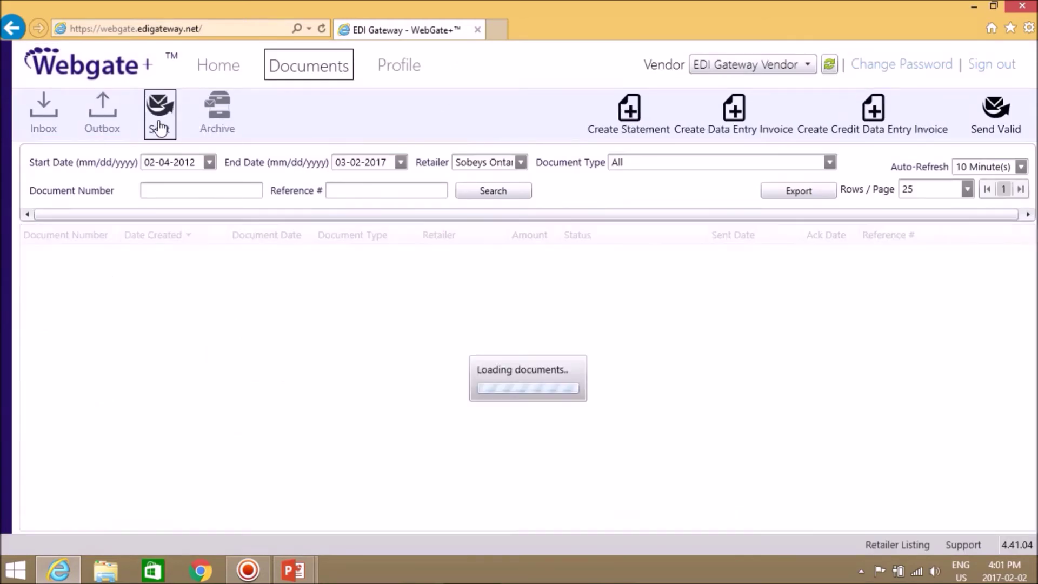